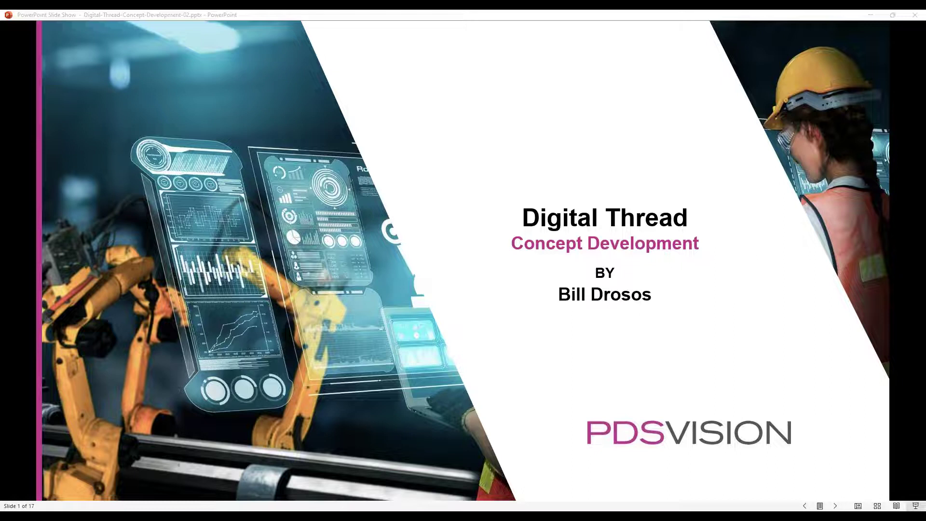
Advance the slide show from the title slide to slide 2, the Agenda
click(836, 506)
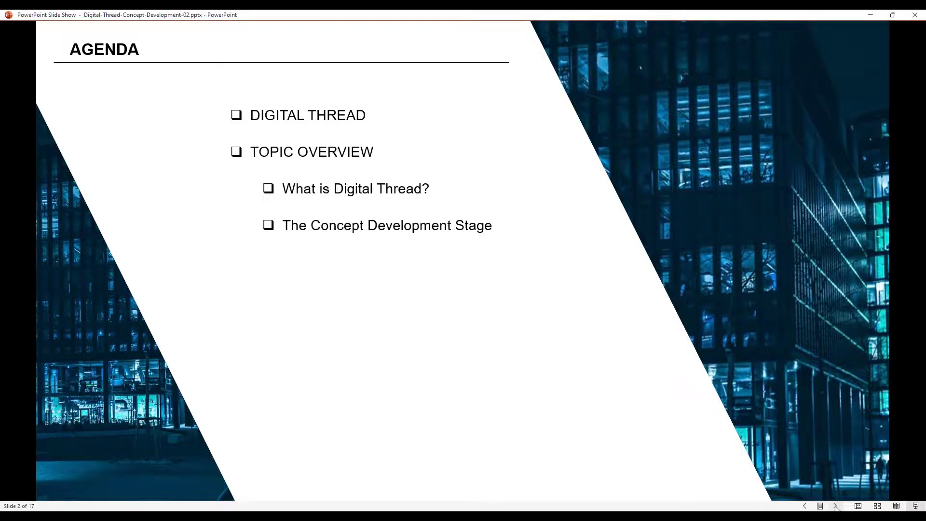
Advance through the Introduction slide to slide 4, the PDSVISION company overview
click(835, 506)
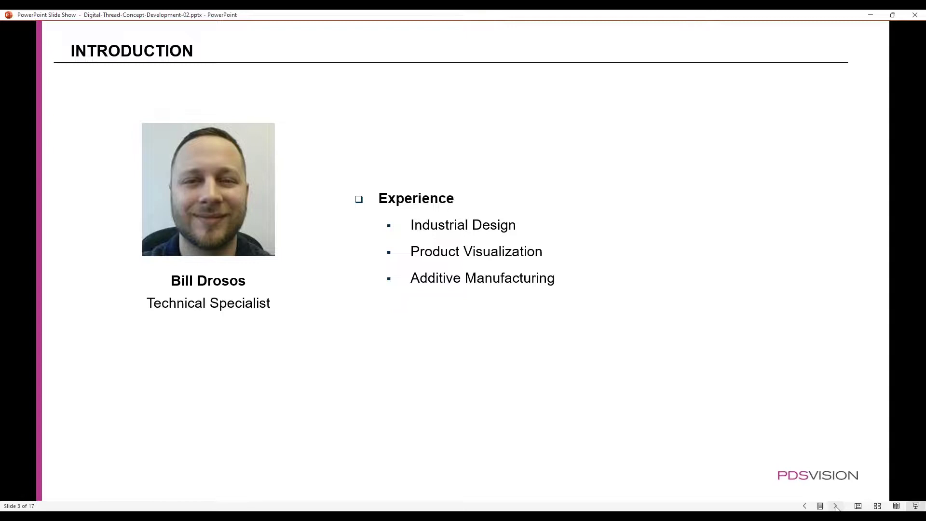
click(836, 506)
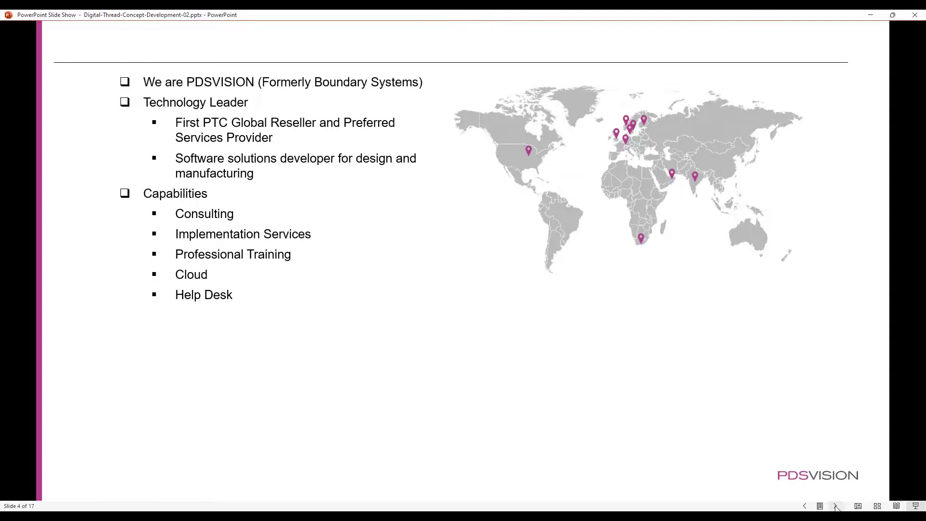
Reveal the company history timeline animation in the slide show
click(836, 506)
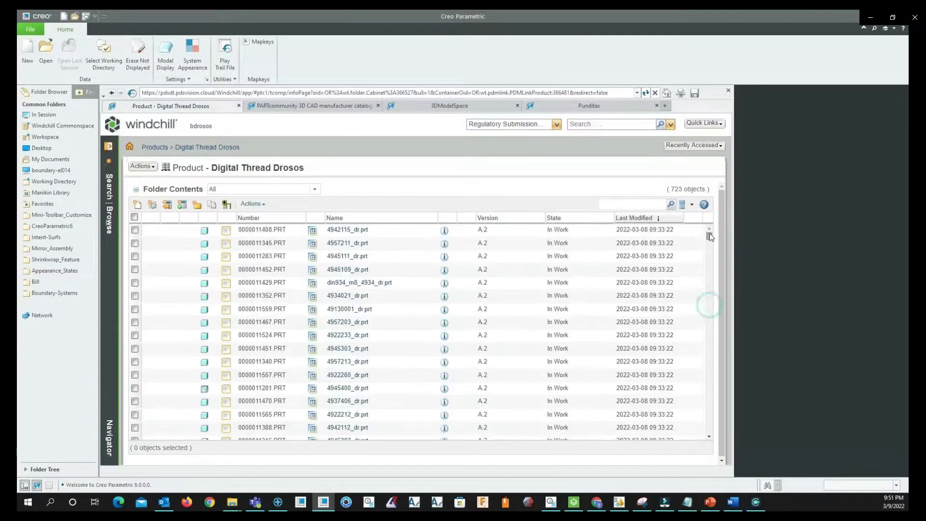
Filter the folder contents for 'world' and show details of the worldcar top-level assembly
click(641, 204)
text(world)
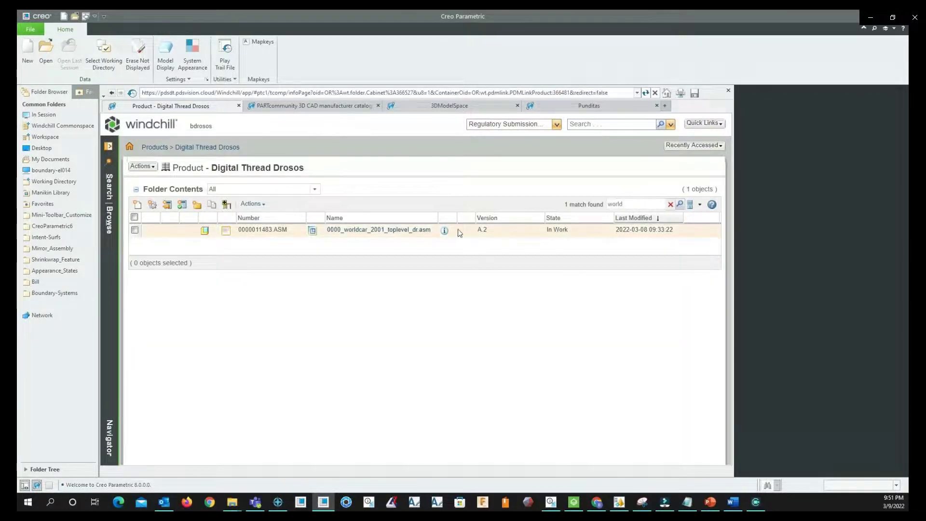
click(445, 232)
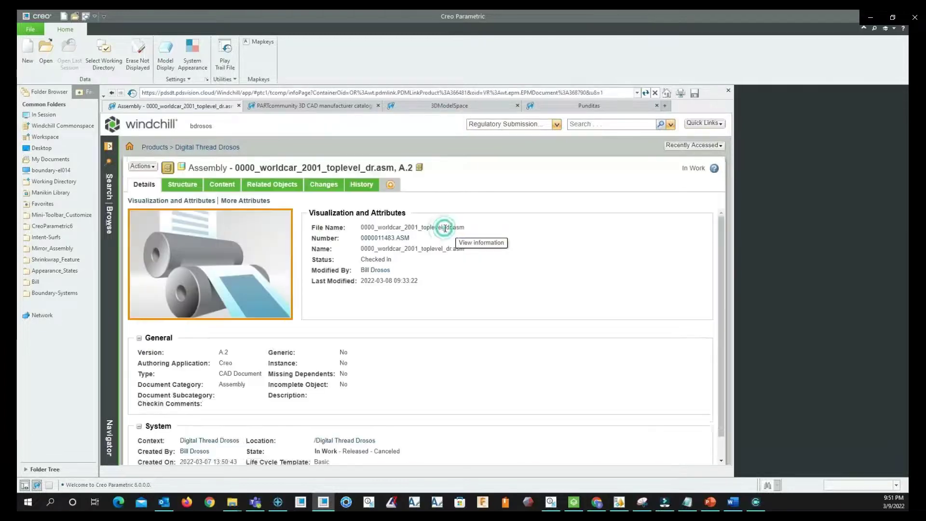
scroll(470, 285, down, 2)
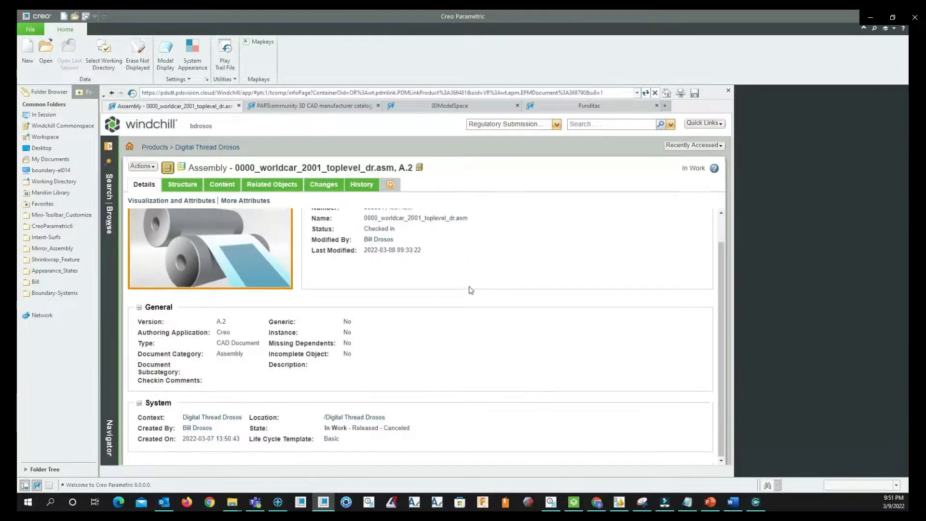
scroll(471, 290, up, 2)
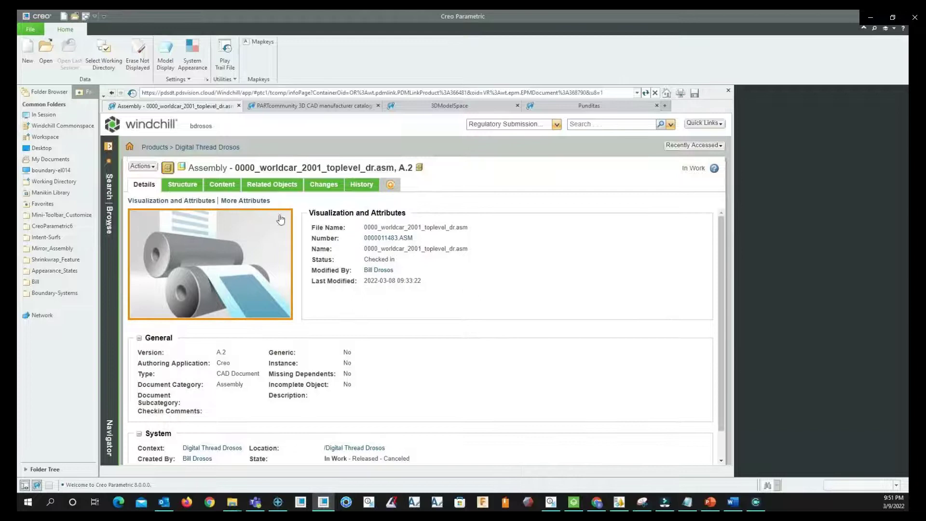
Show its structure, expanding 01-10000_dr.asm, 4901000_dr.asm and 4903000_imp_dr.asm
click(192, 185)
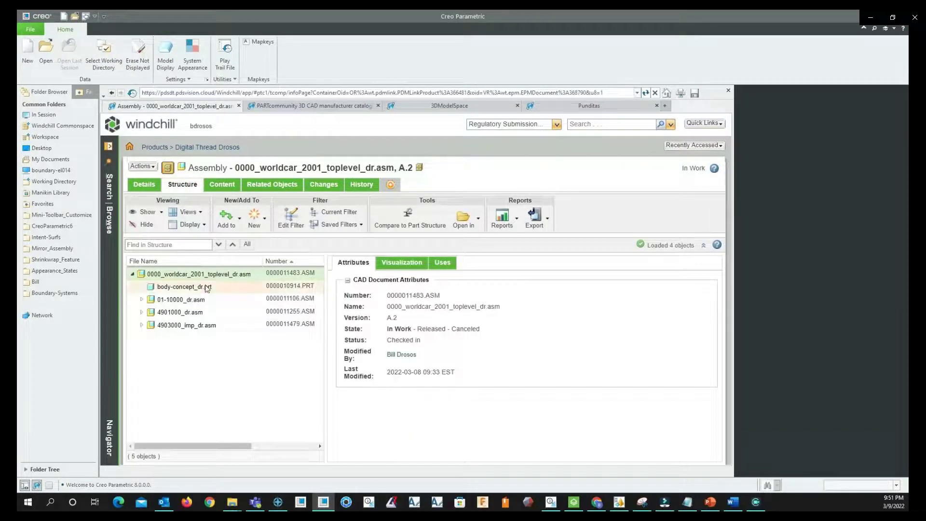
click(142, 300)
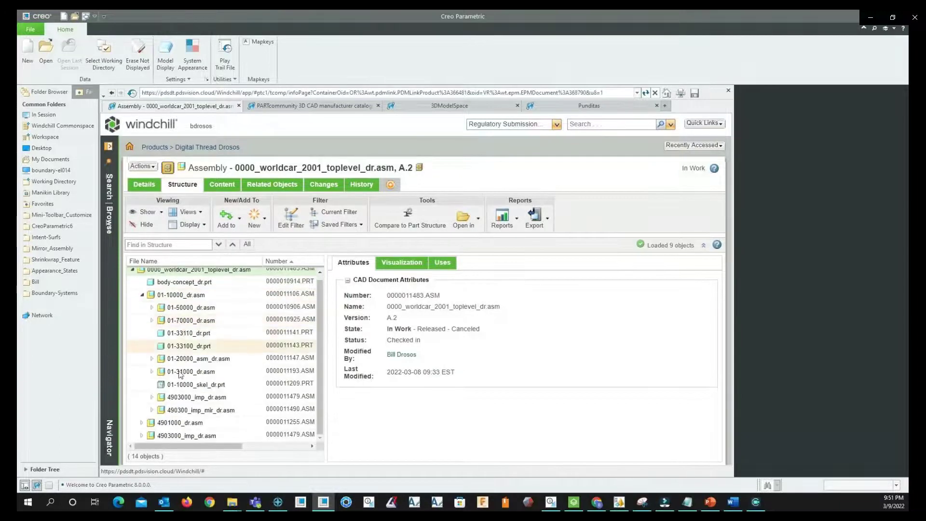
click(141, 427)
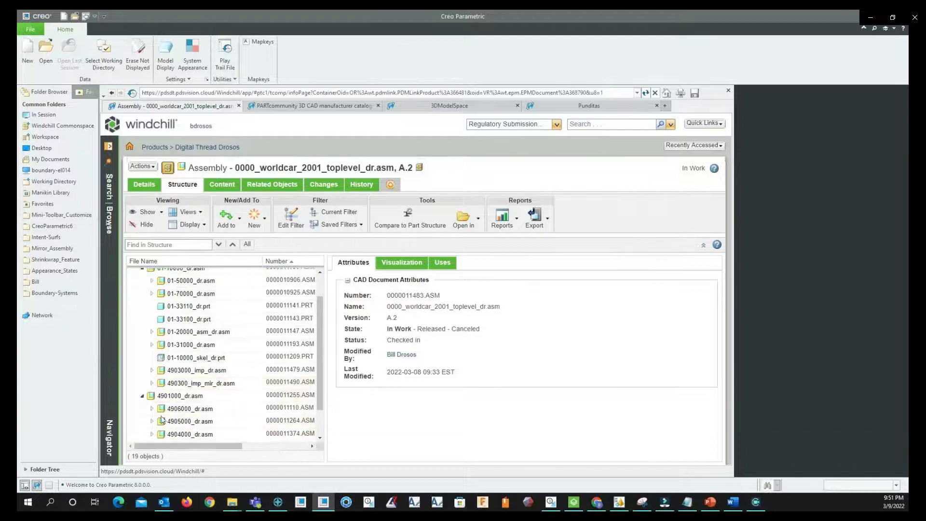
click(142, 436)
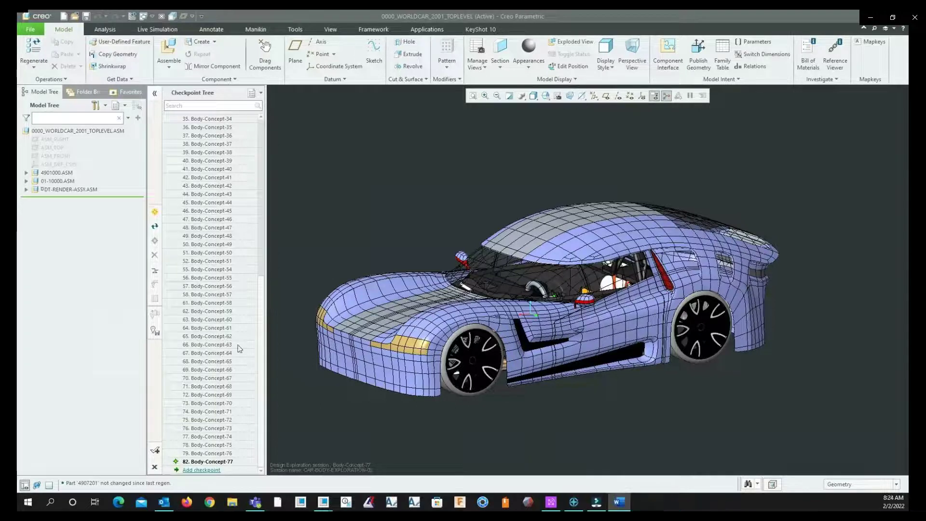
Preview checkpoints Body-Concept-40 and Body-Concept-50, then return to Body-Concept-77
double_click(230, 170)
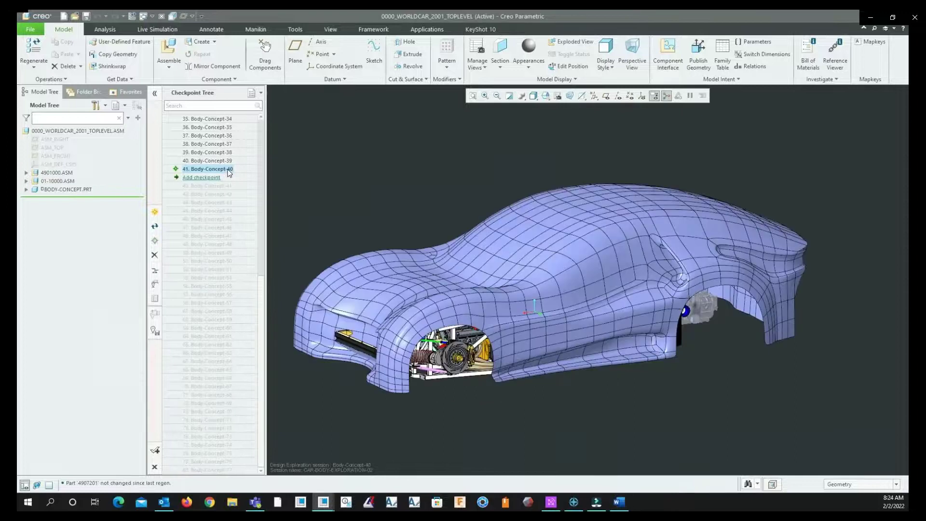
double_click(232, 263)
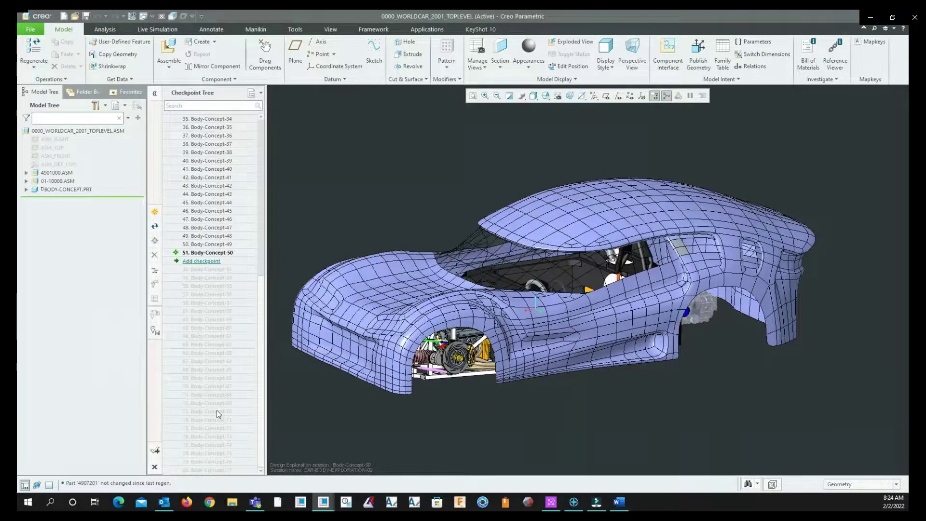
double_click(221, 471)
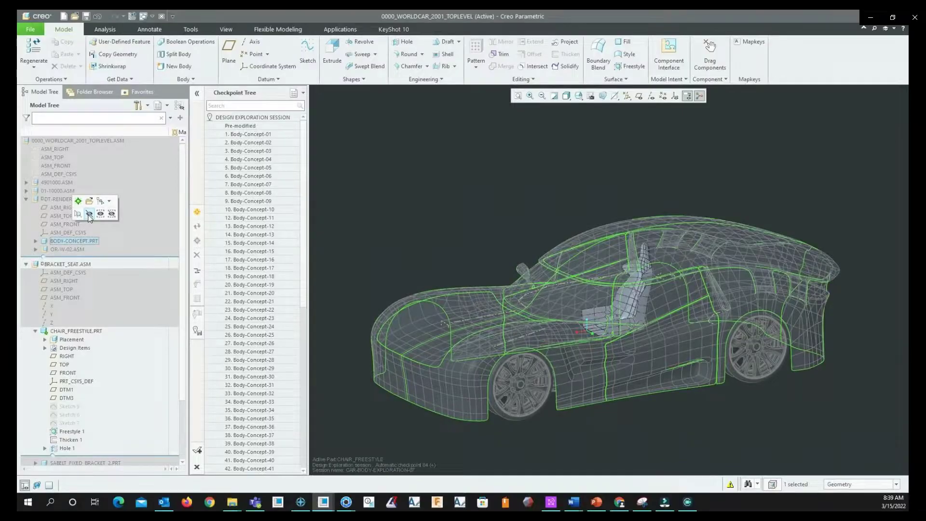
Hide BODY-CONCEPT.PRT, push the seat's front edge outward and tilt the backrest upright
click(88, 214)
scroll(662, 317, down, 2)
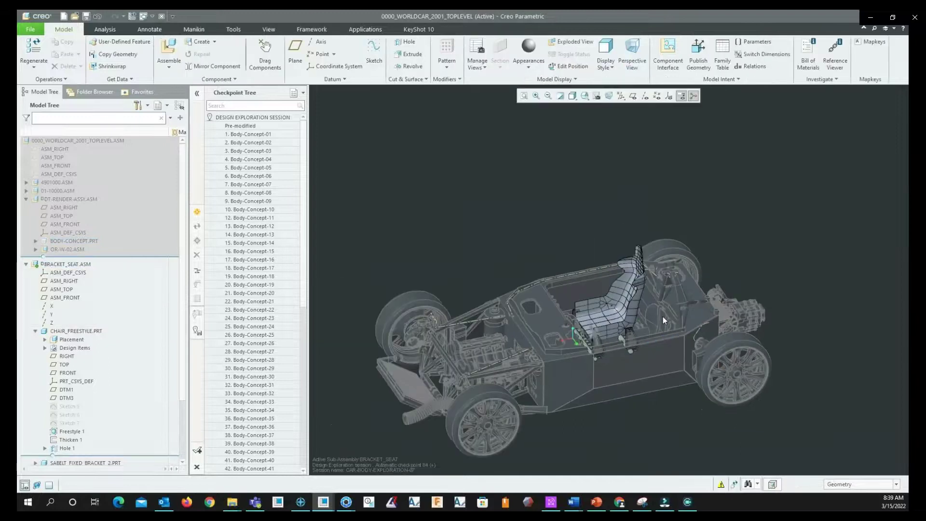
middle_drag(662, 316, 602, 305)
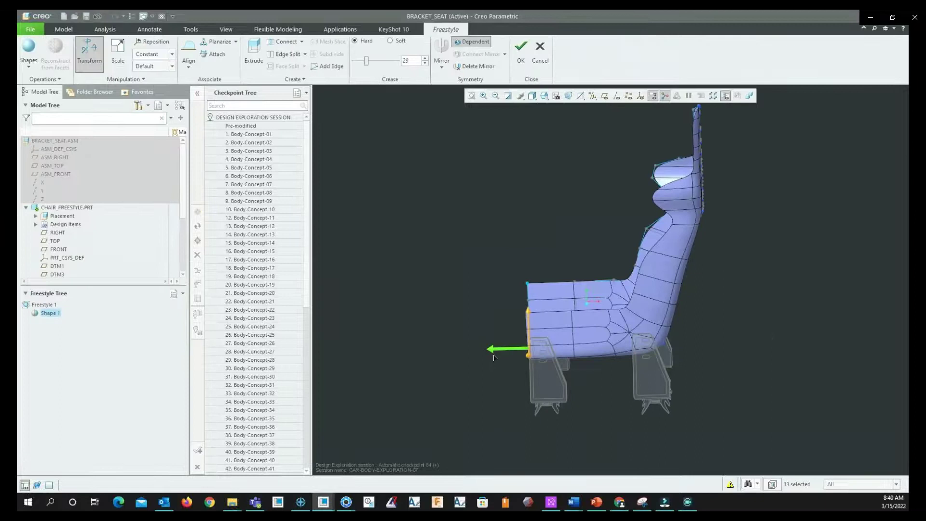
drag(492, 357, 491, 359)
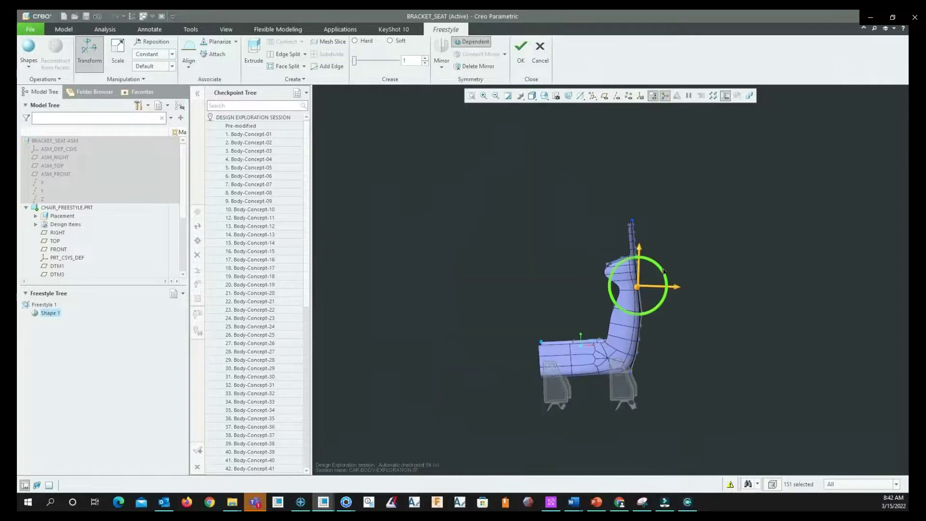
drag(663, 271, 666, 276)
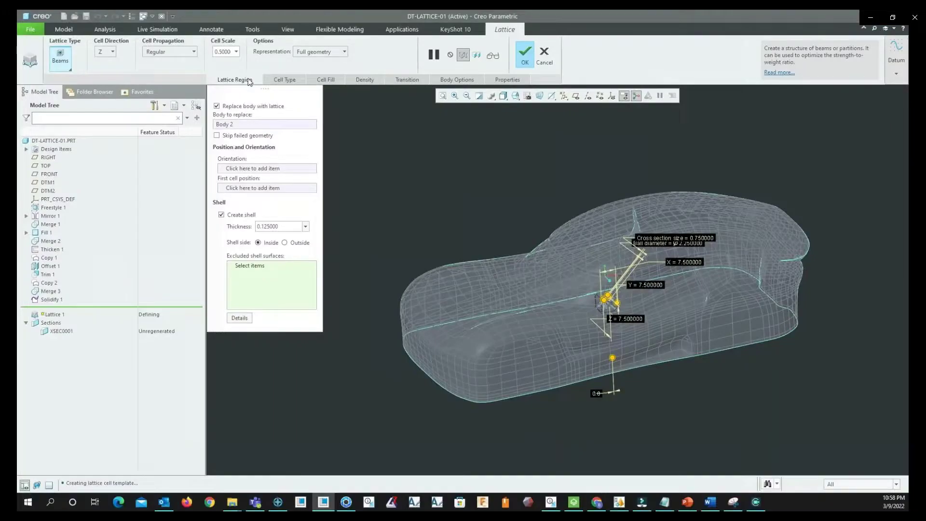
Review the lattice Cell Type, Cell Fill and Body Options, finish it, and inspect the section
click(278, 81)
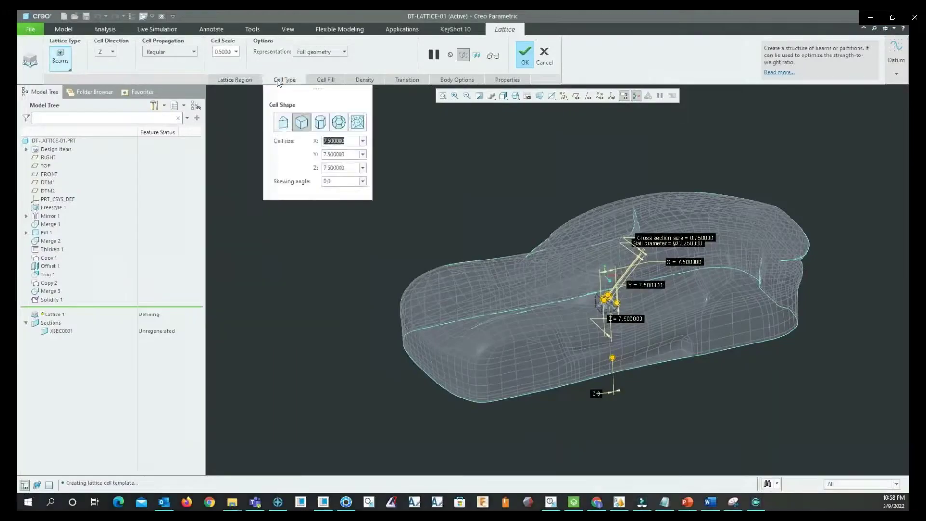
click(325, 81)
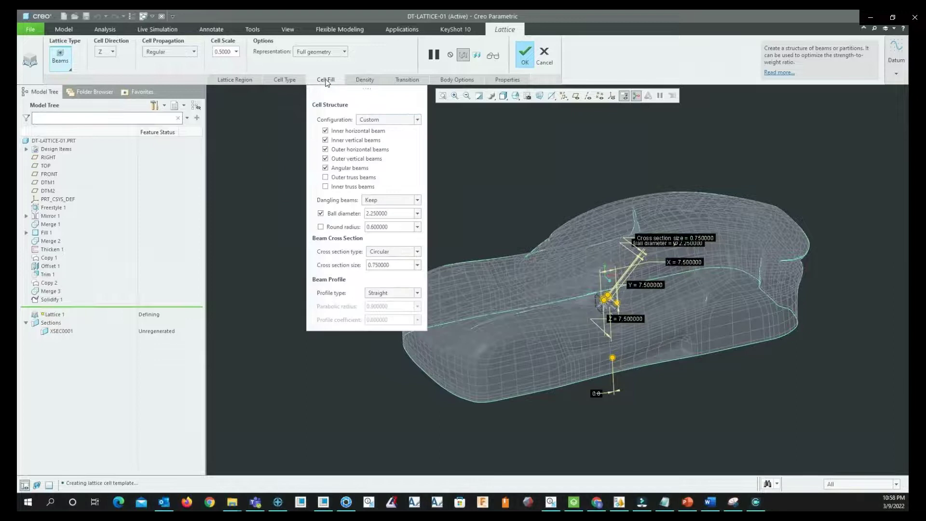
click(457, 79)
click(524, 54)
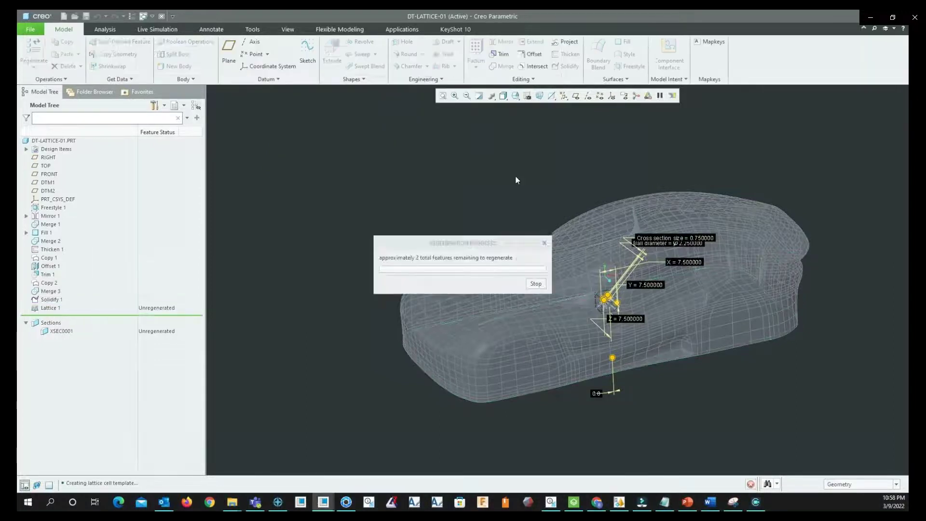
middle_drag(785, 354, 699, 333)
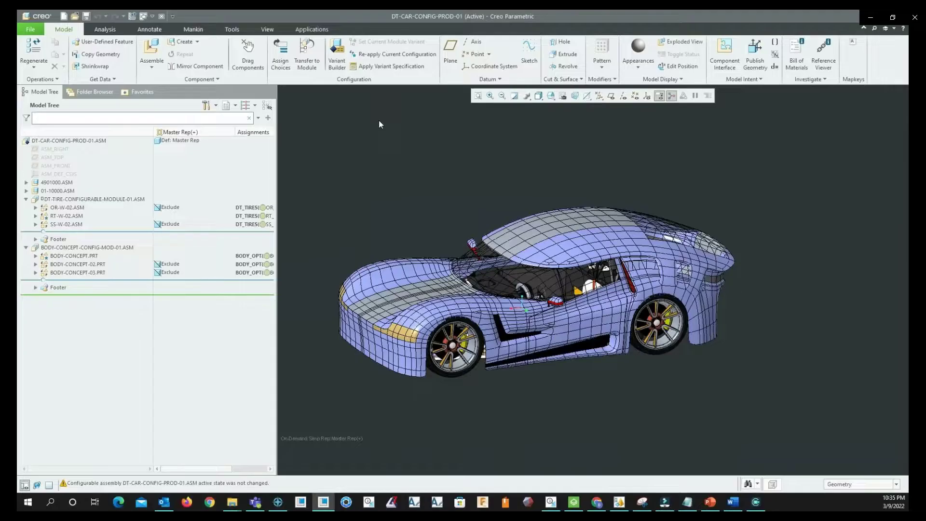
Rebuild the car assembly with body variant BOD_01 and tire variant OR_01
click(337, 63)
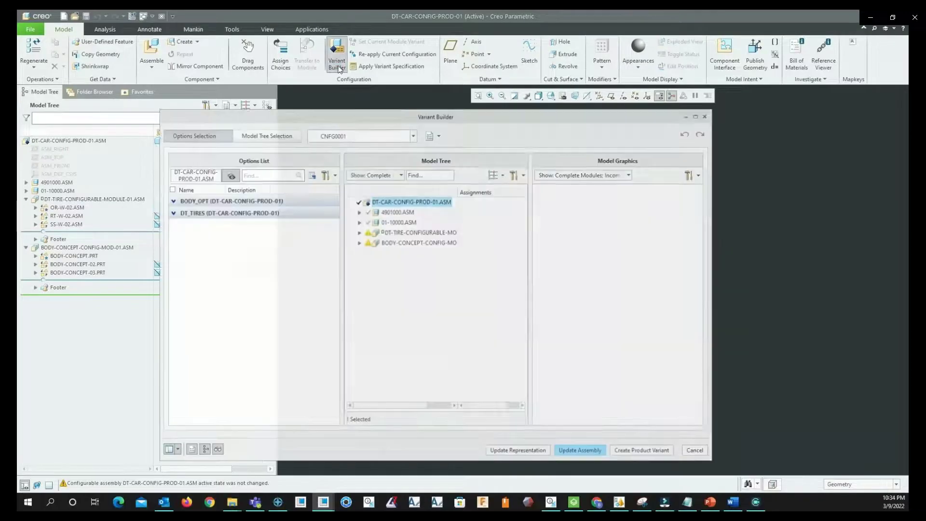
click(173, 201)
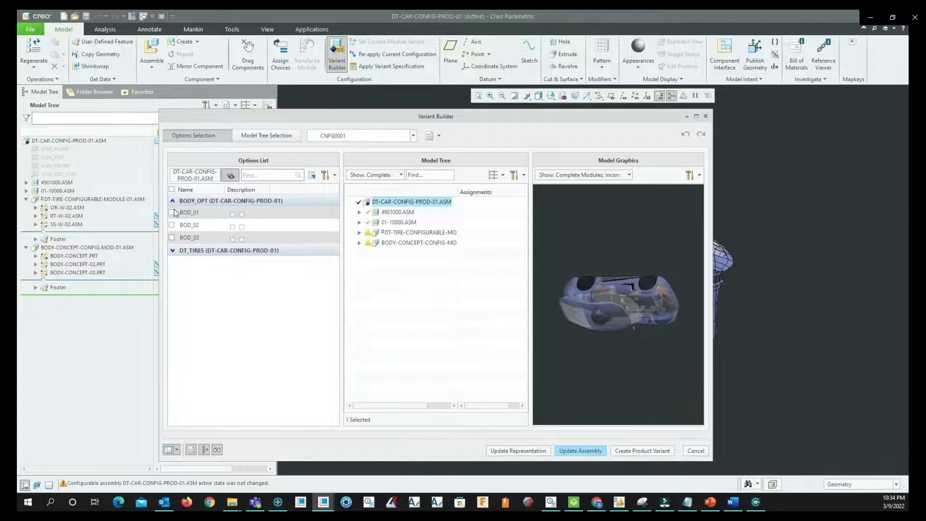
click(173, 251)
click(171, 212)
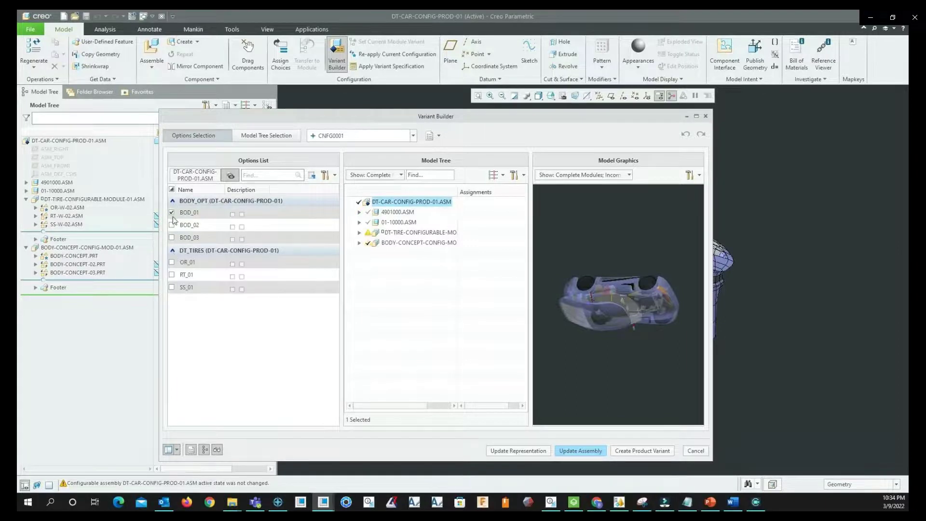
click(171, 262)
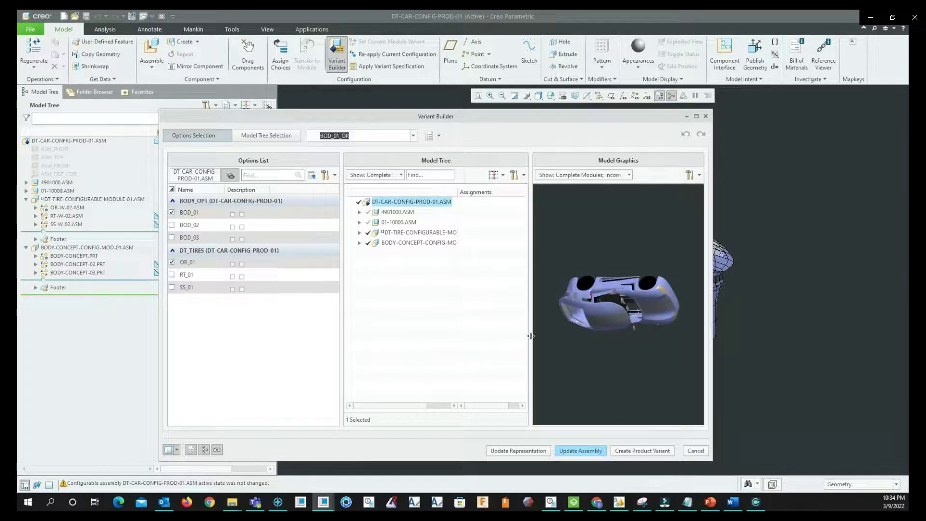
click(585, 454)
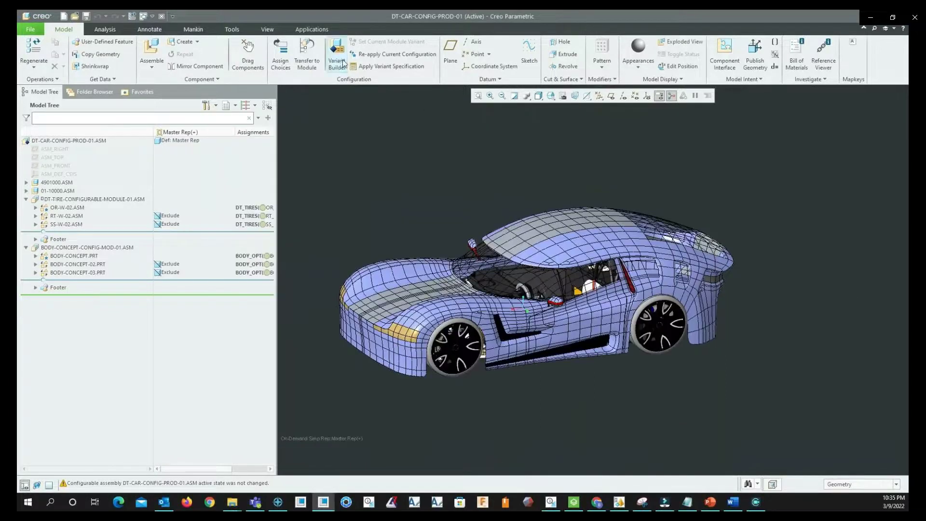
Rebuild the car assembly again with body BOD_02 and tires SS_01
click(336, 56)
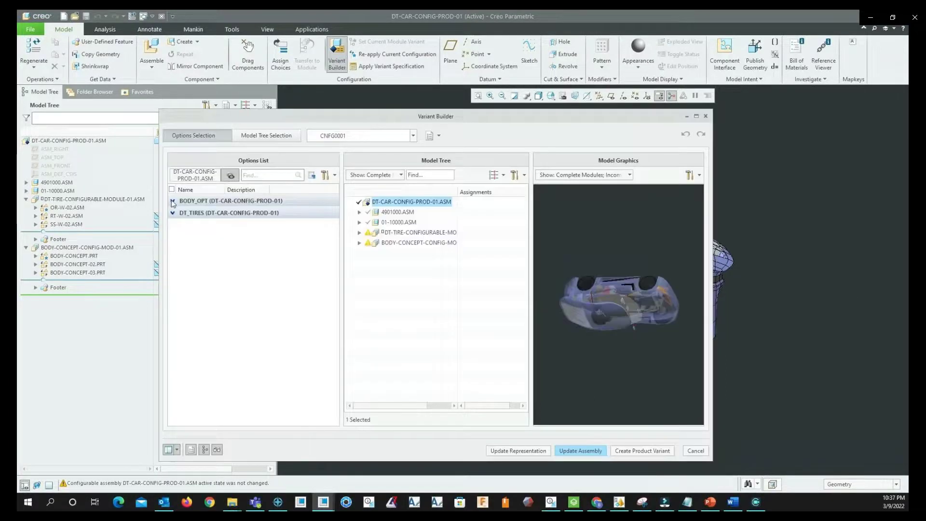
click(173, 201)
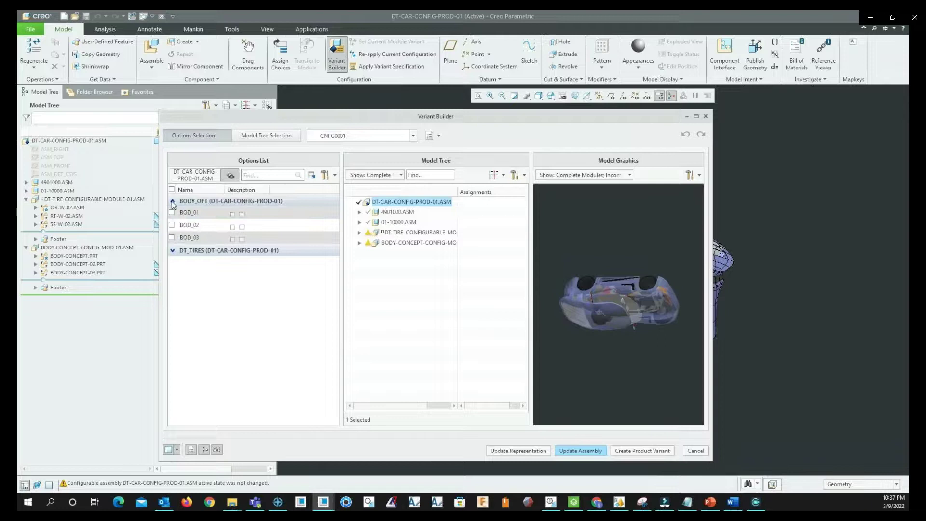
click(171, 225)
click(173, 250)
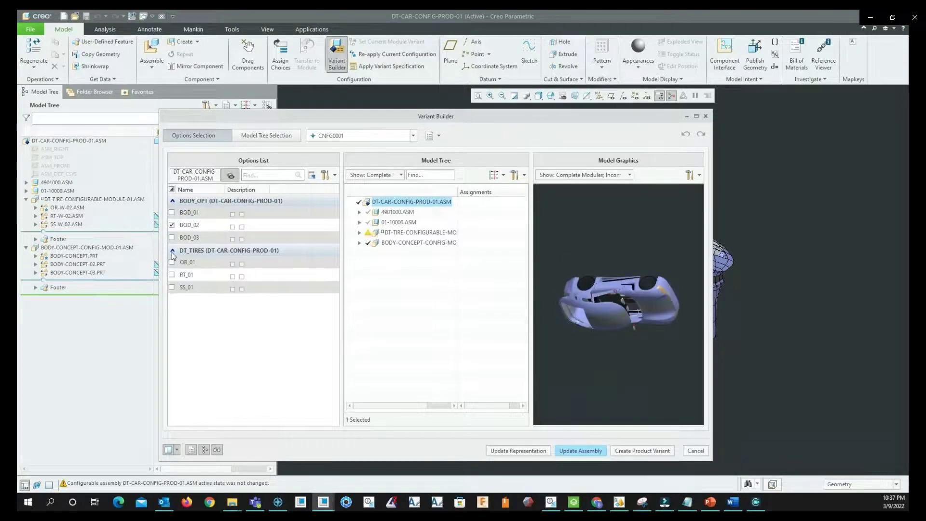
click(581, 451)
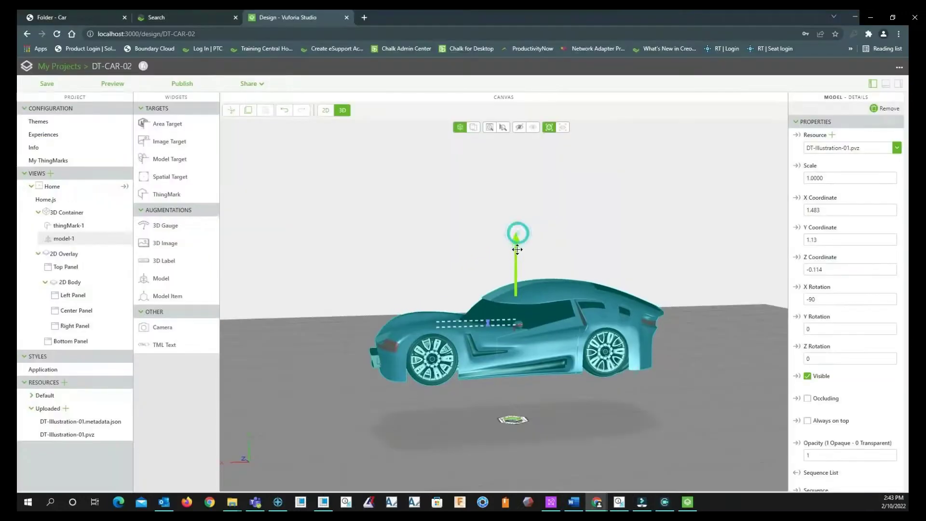
Lower the car model onto the ground plane, turn it around, and start the play sequence
drag(517, 252, 529, 281)
click(437, 429)
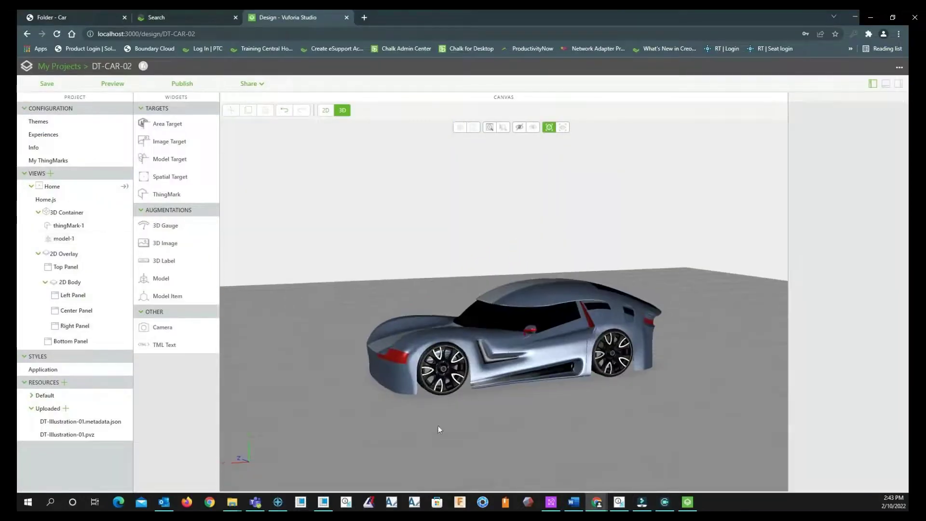
drag(438, 426, 449, 278)
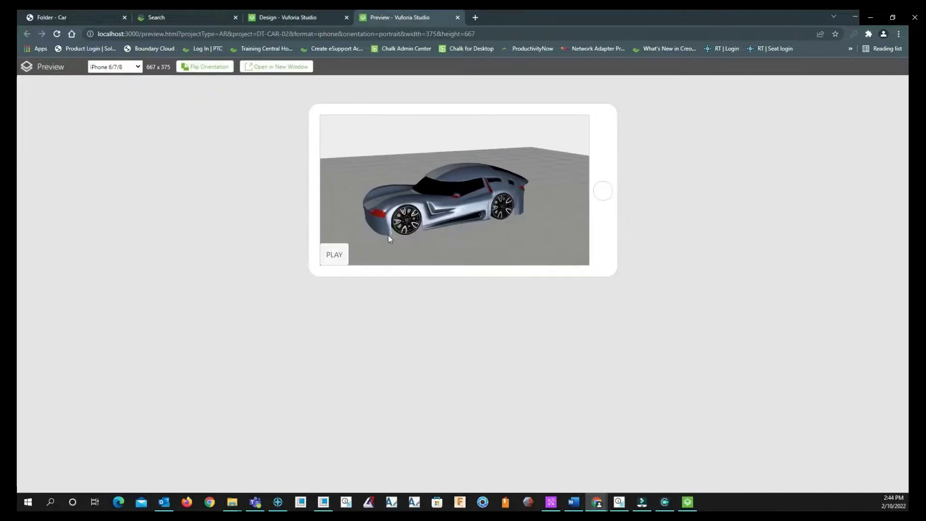
drag(389, 236, 465, 178)
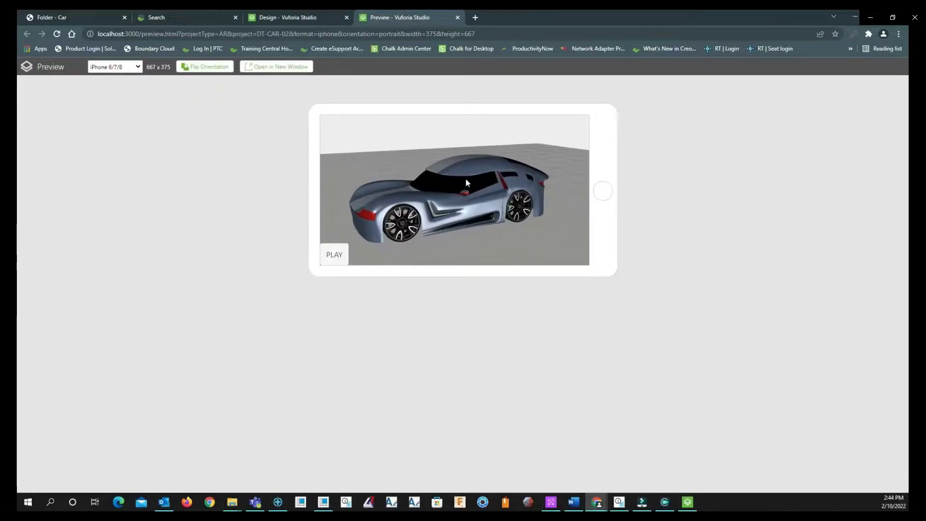
click(333, 255)
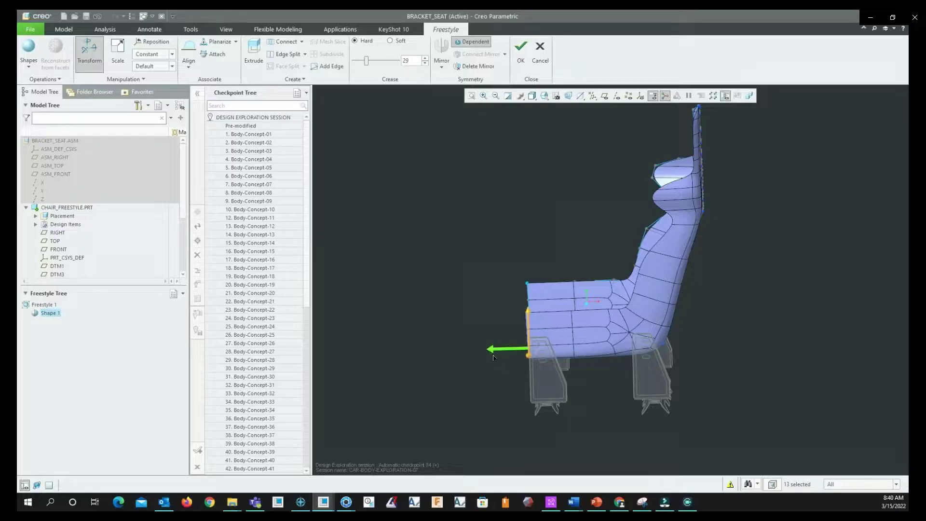
Nudge the seat's front Freestyle edge slightly outward and rotate the lattice car body
drag(494, 357, 492, 358)
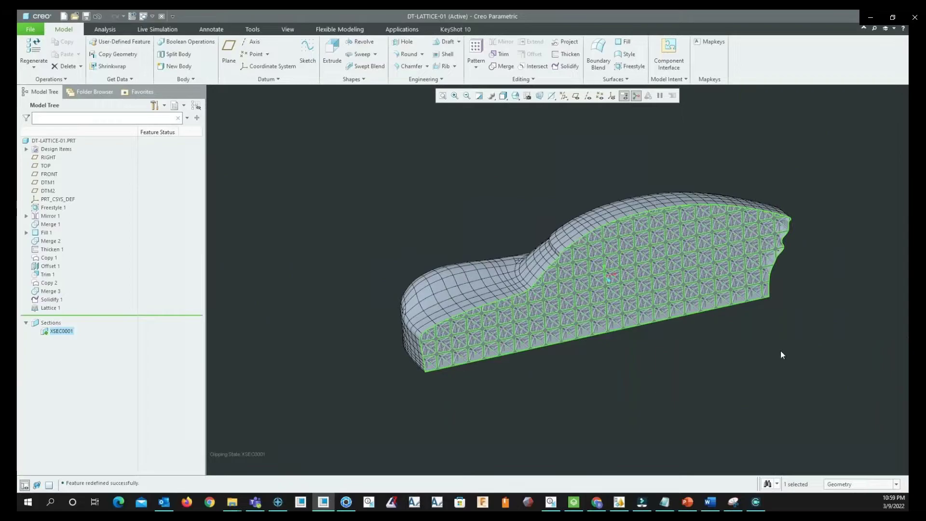
middle_drag(780, 351, 775, 339)
scroll(694, 337, down, 3)
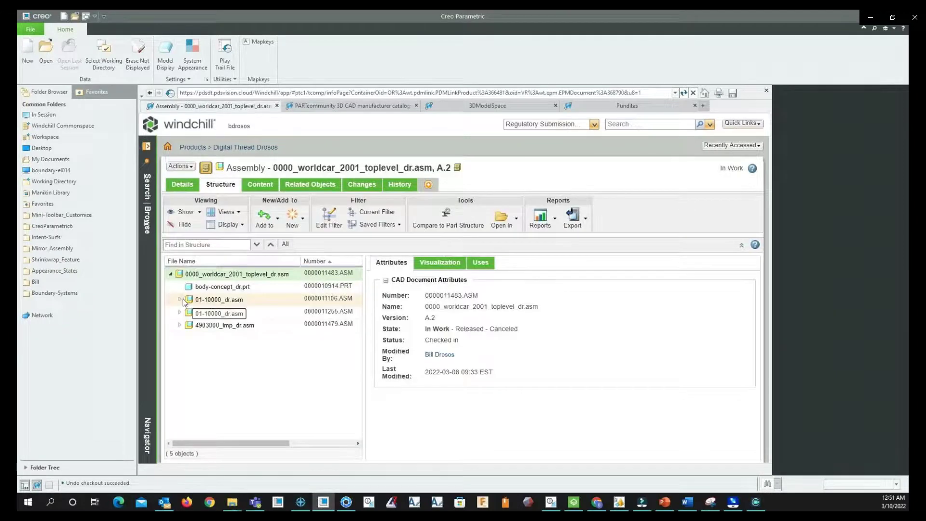
Expand 01-10000_dr.asm, 4901000_dr.asm and 4903000_imp_dr.asm in the worldcar structure to show their children
click(181, 299)
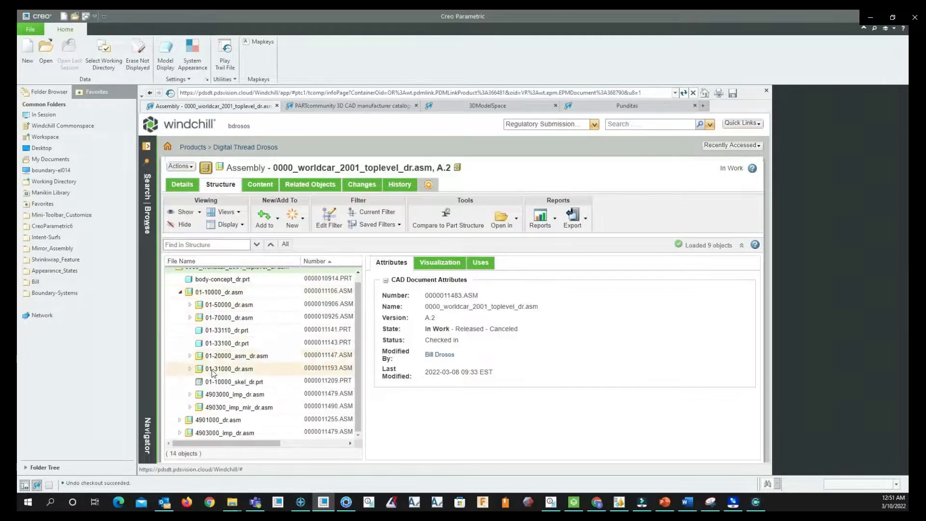
click(181, 420)
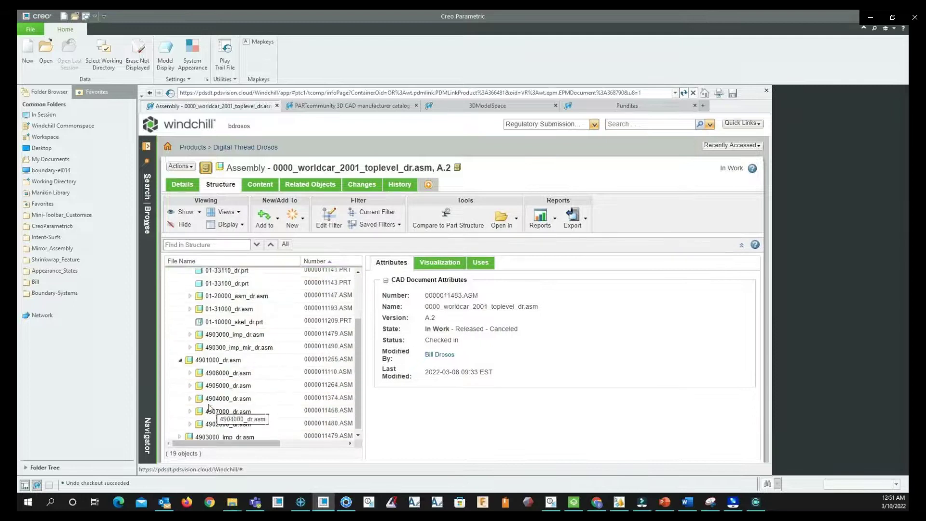
click(180, 432)
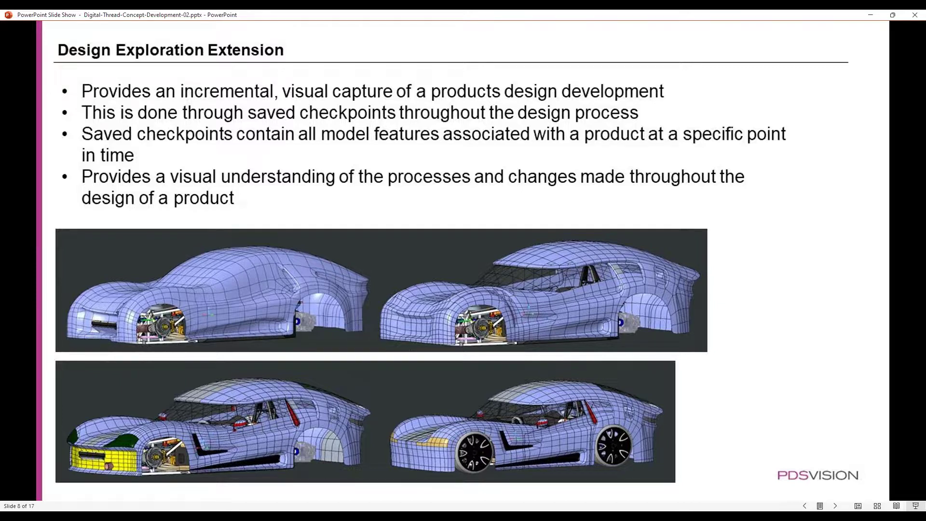
Advance the slide show through the KeyShot slide to slide 10, Creo Simulate Live
key(Right)
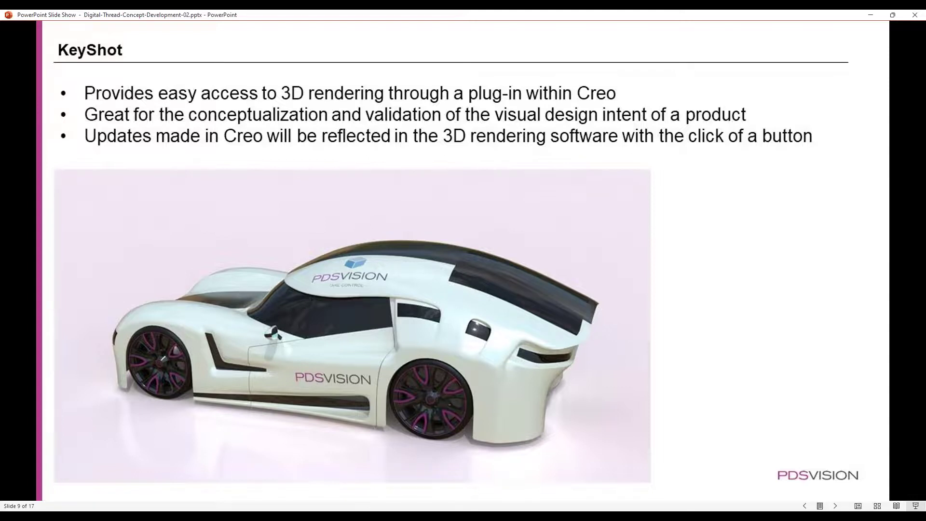
key(Right)
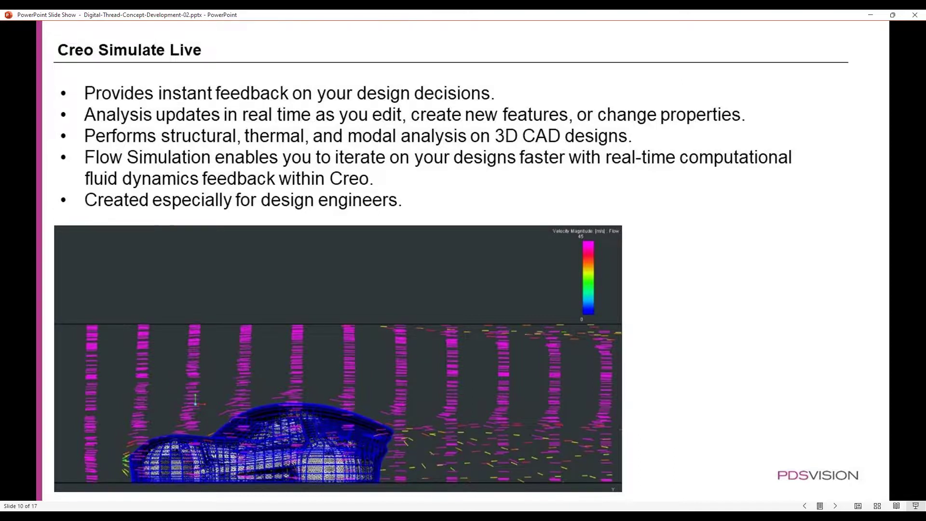
Advance the slide show past Creo Lattice and Options Modeler to slide 13, Creo Illustrate
key(Right)
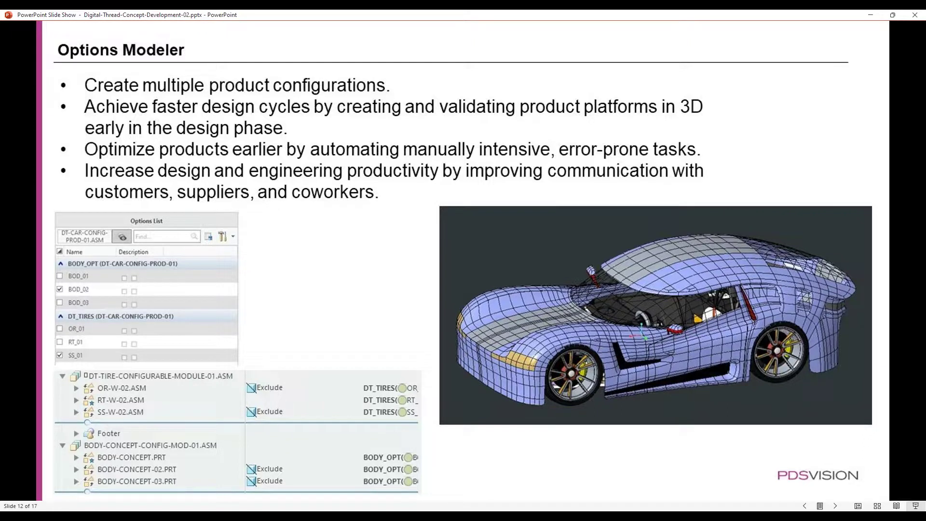
key(Right)
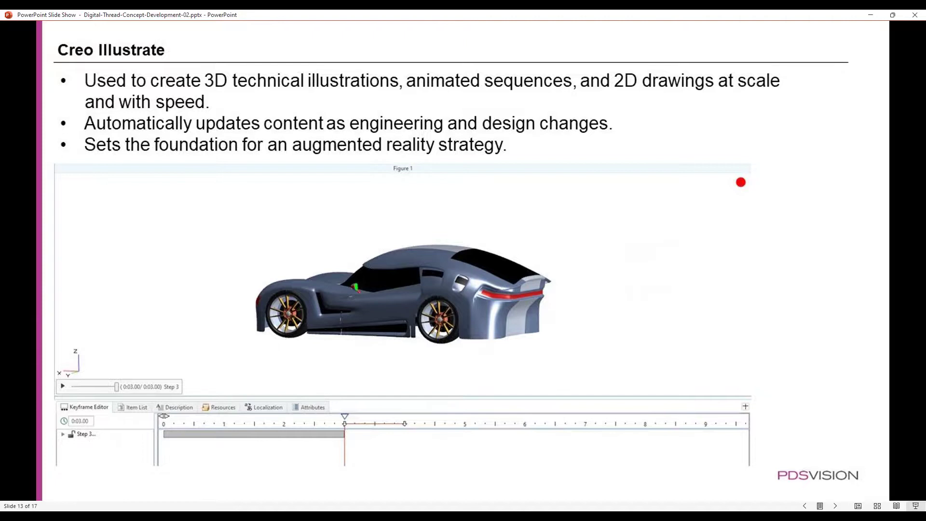
Advance the slide show past Vuforia Studio to slide 15, Training Capabilities
key(Right)
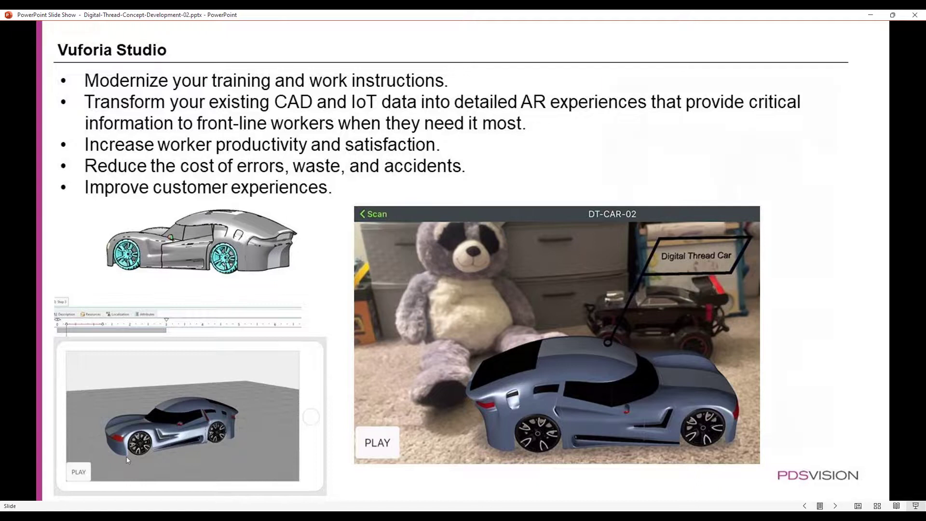
key(Right)
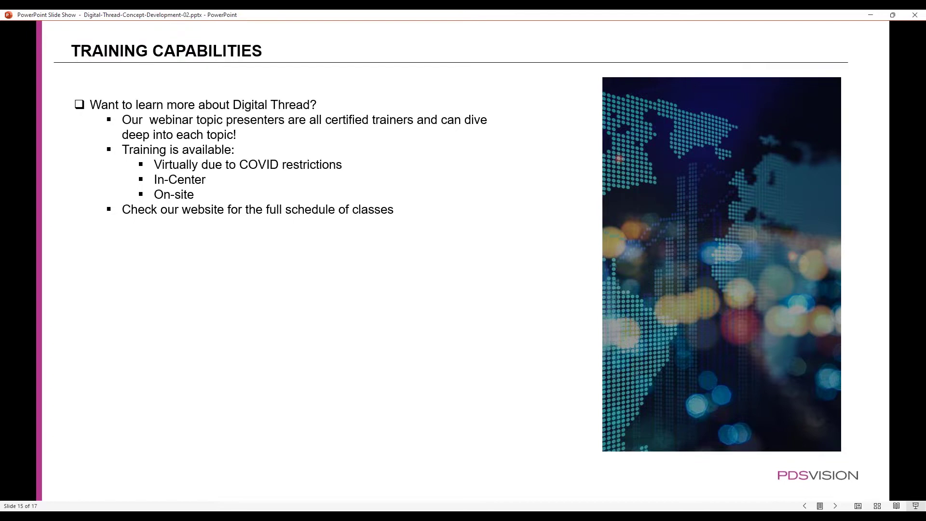
Advance to slide 16, the further-information contact slide with the city skyline photo
key(Right)
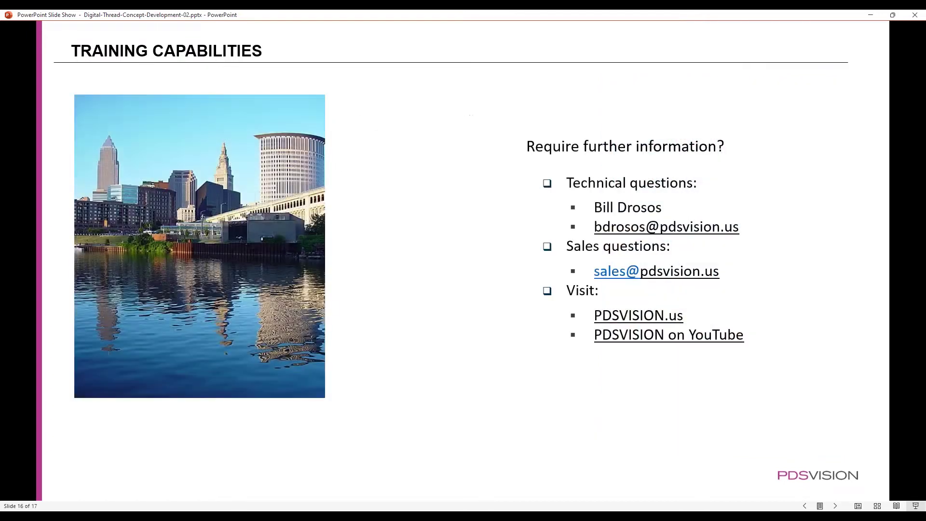